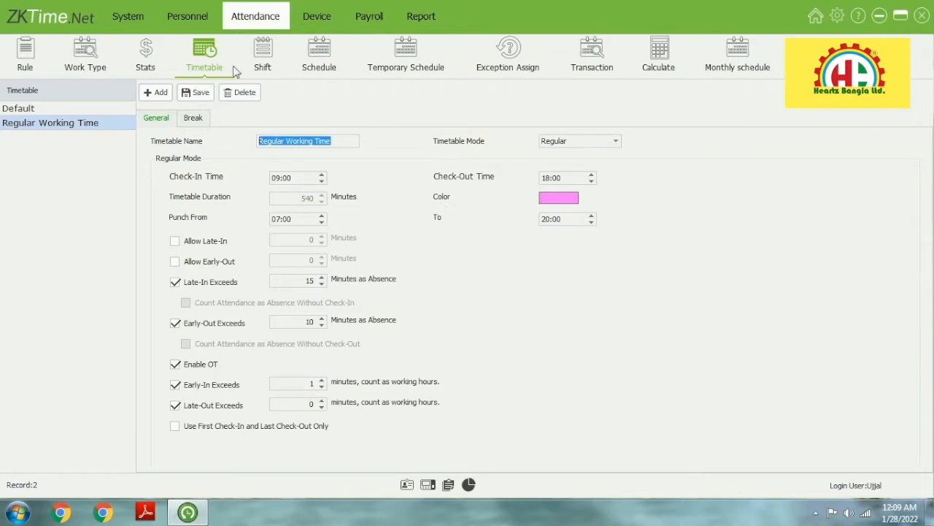
Switch from the Timetable page to the Shift page to show Default's weekly schedule
{"action": "left_click", "coordinate": [263, 56]}
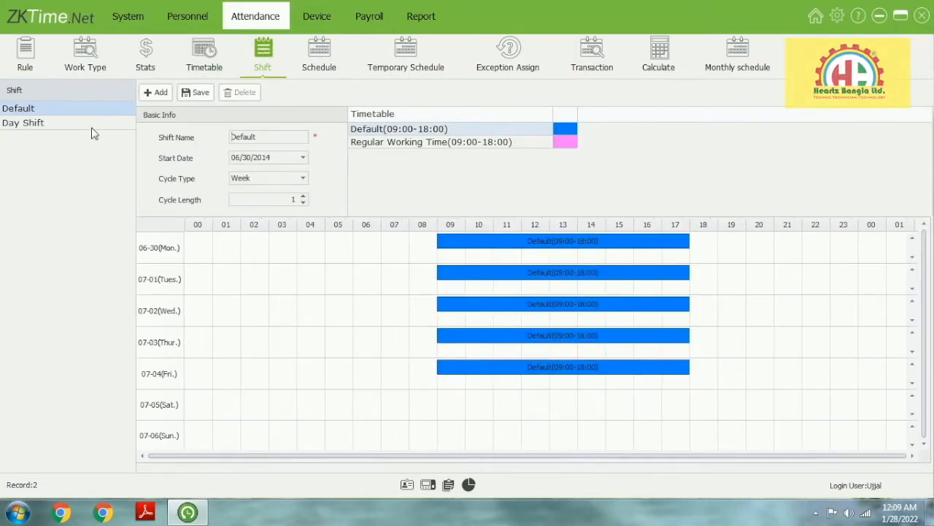
Open Day Shift and select the Regular Working Time timetable
{"action": "left_click", "coordinate": [90, 124]}
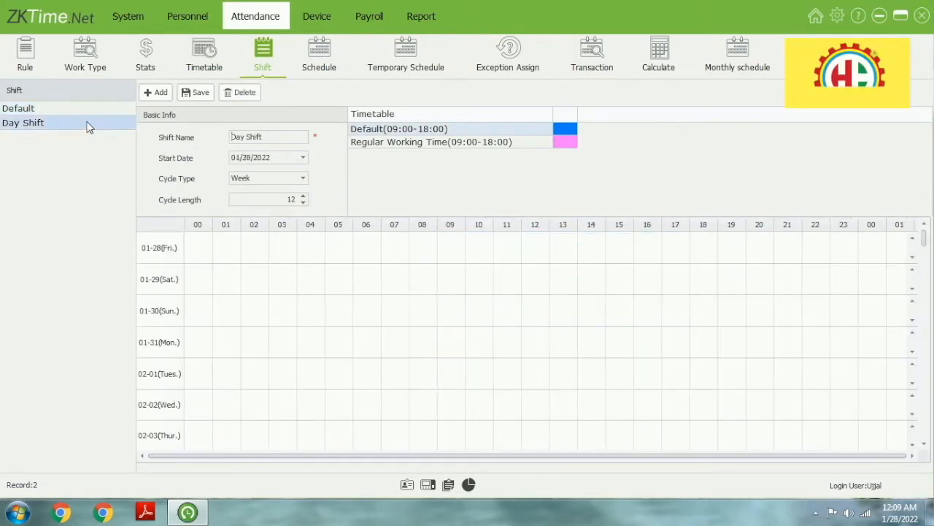
{"action": "left_click", "coordinate": [469, 143]}
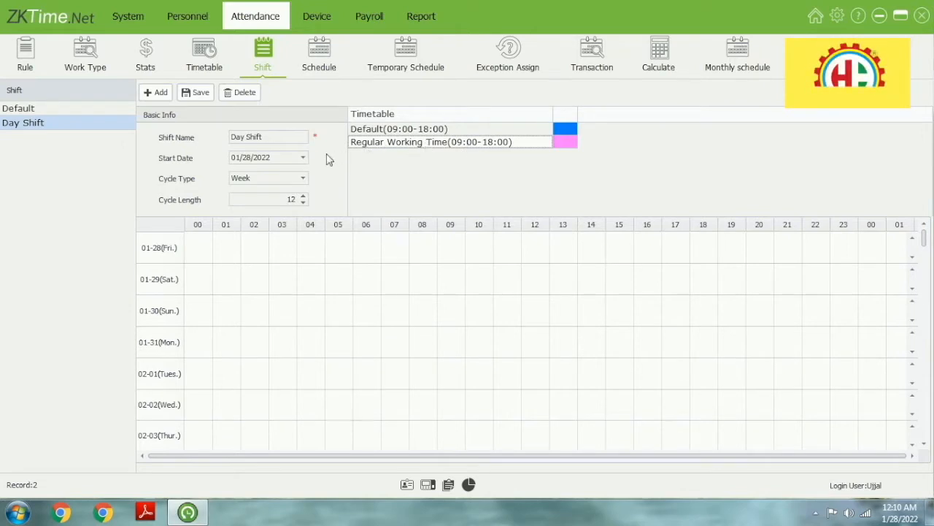
Keep start date 01/28/2022 and the Week cycle type, lower the cycle length to 8, and save
{"action": "left_click", "coordinate": [303, 159]}
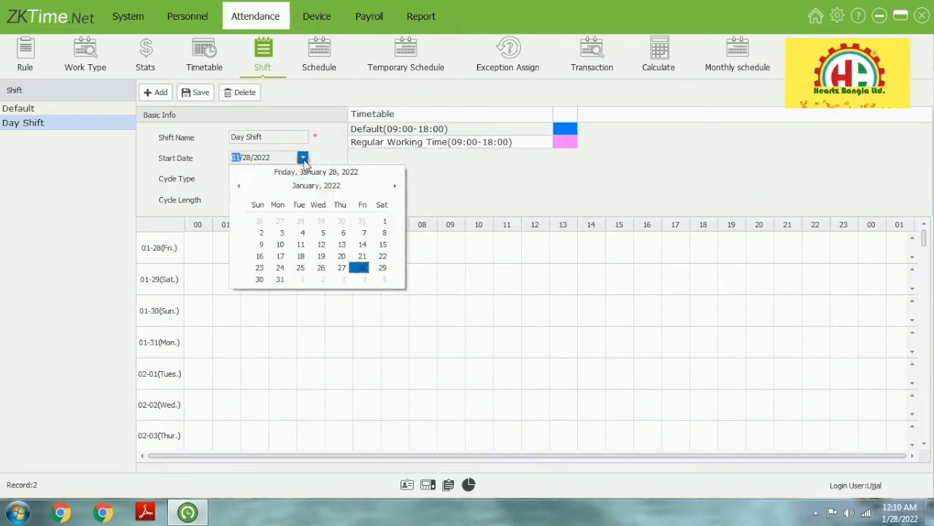
{"action": "left_click", "coordinate": [490, 172]}
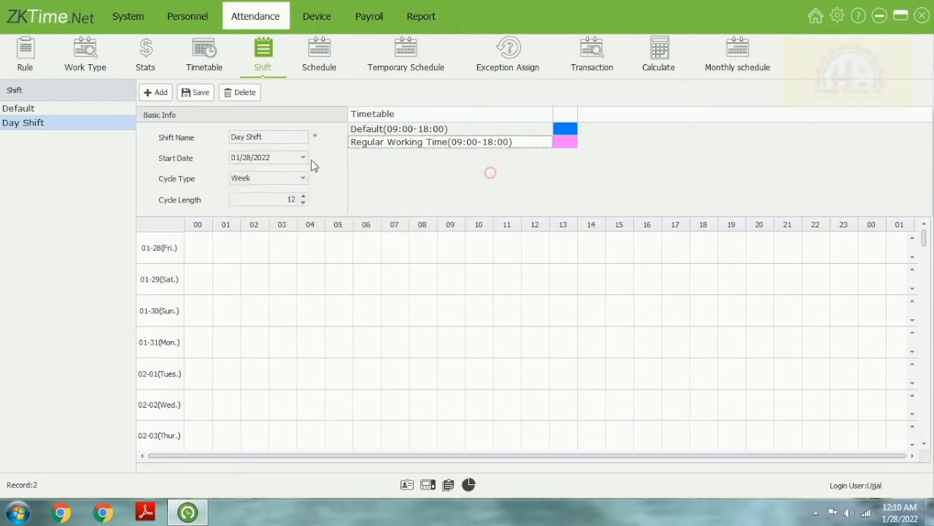
{"action": "left_click", "coordinate": [304, 179]}
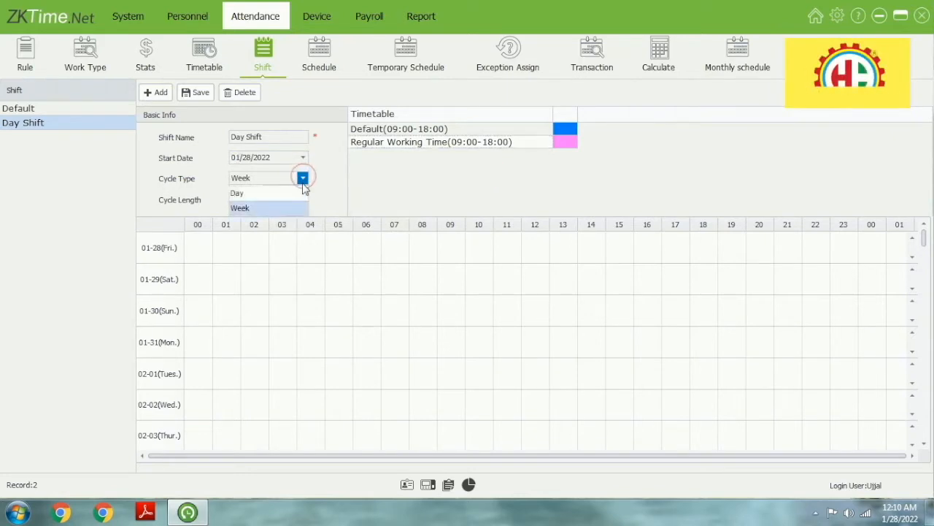
{"action": "left_click", "coordinate": [306, 209]}
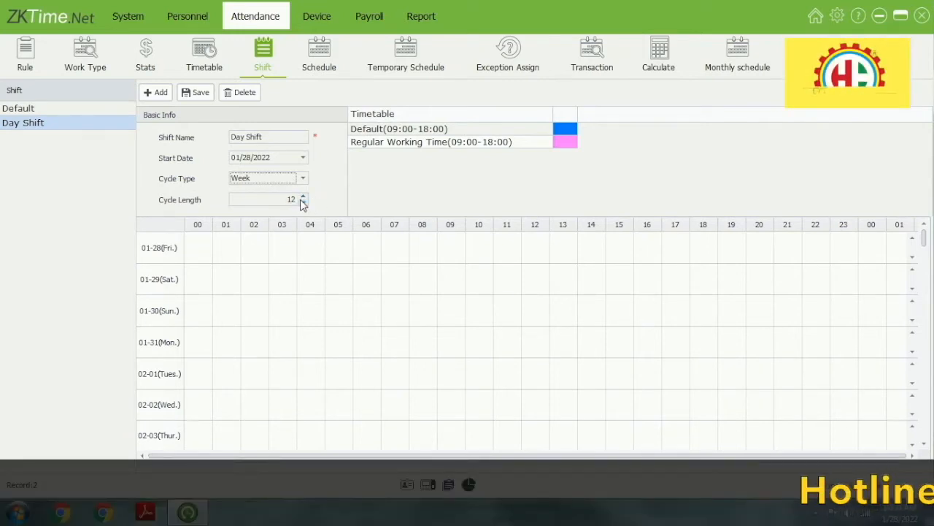
{"action": "left_click", "coordinate": [306, 201]}
{"action": "left_click", "coordinate": [306, 200]}
{"action": "left_click", "coordinate": [306, 201]}
{"action": "left_click", "coordinate": [306, 201]}
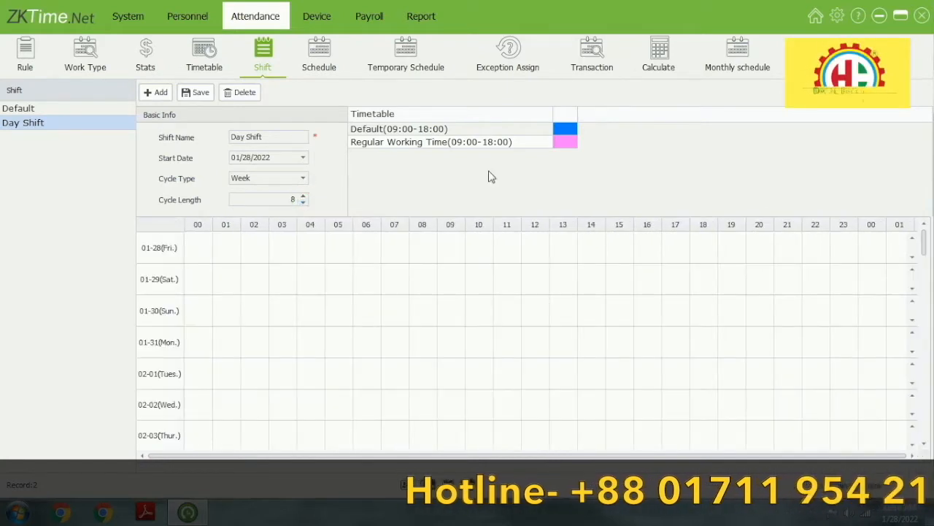
{"action": "left_click", "coordinate": [471, 143]}
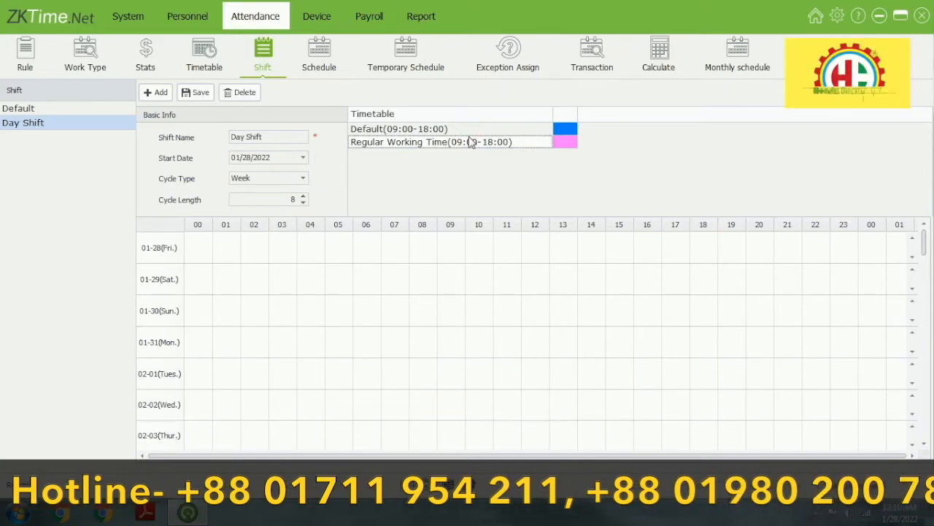
{"action": "left_click", "coordinate": [199, 92]}
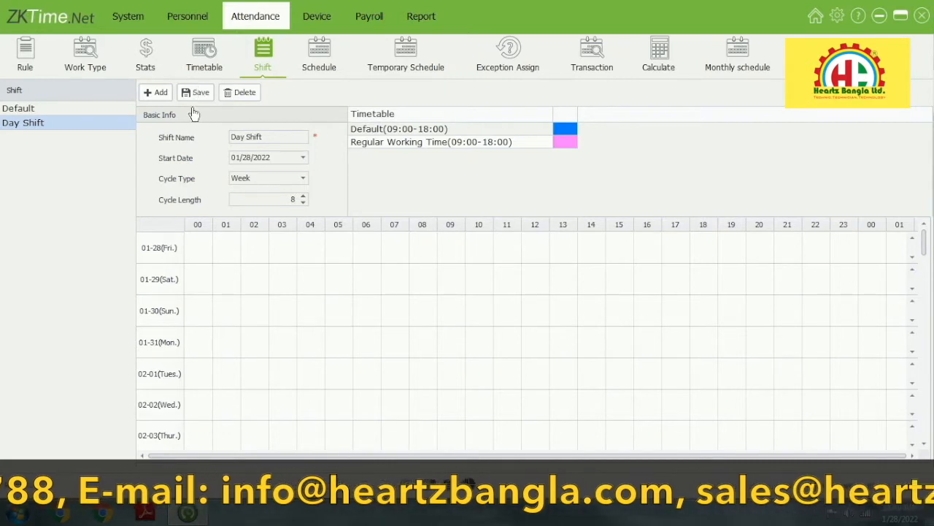
Mark hours 09 through 18 on the Saturday 01-29 grid row
{"action": "left_click", "coordinate": [302, 159]}
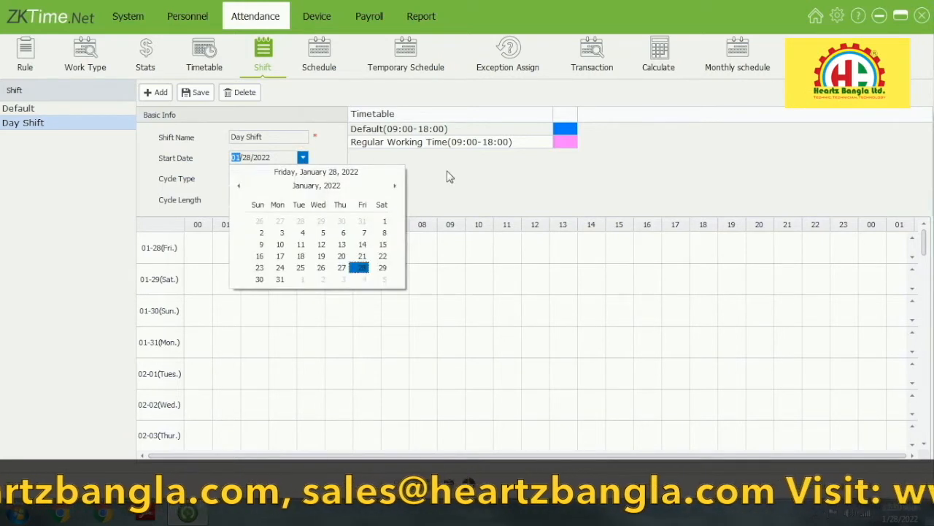
{"action": "left_click", "coordinate": [448, 175]}
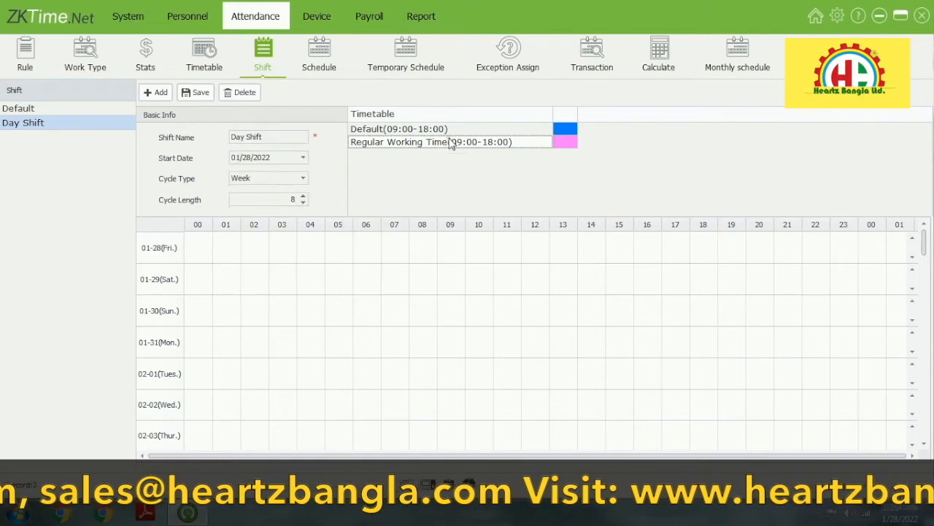
{"action": "left_click", "coordinate": [327, 268]}
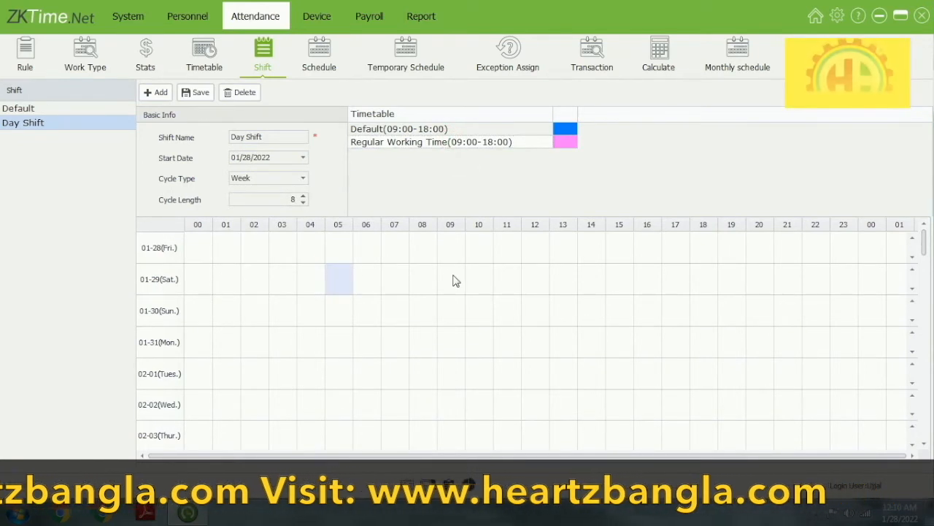
{"action": "mouse_move", "coordinate": [453, 274]}
{"action": "left_mouse_down"}
{"action": "mouse_move", "coordinate": [592, 285]}
{"action": "mouse_move", "coordinate": [720, 271]}
{"action": "mouse_move", "coordinate": [706, 276]}
{"action": "left_mouse_up"}
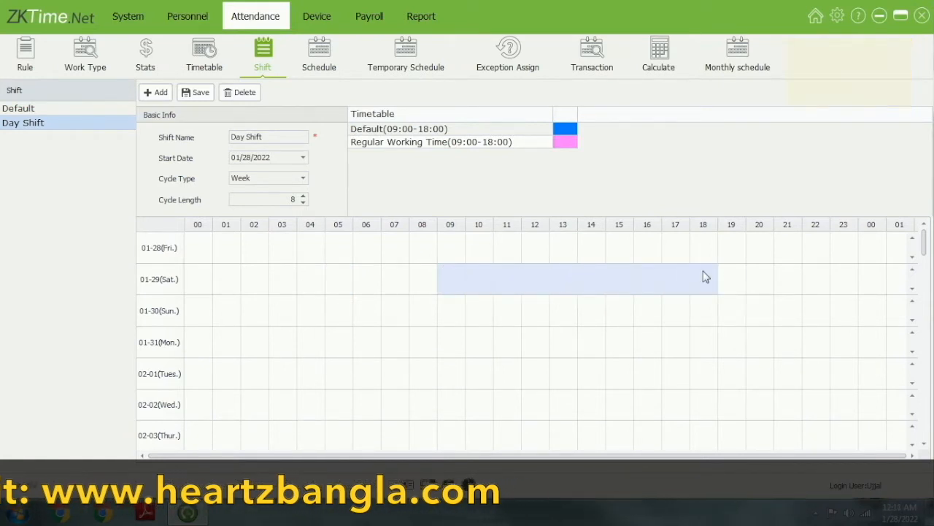
Select the Regular Working Time timetable for placing on the grid
{"action": "left_click", "coordinate": [506, 144]}
{"action": "left_click", "coordinate": [505, 145]}
{"action": "left_click", "coordinate": [506, 144]}
{"action": "left_click", "coordinate": [505, 144]}
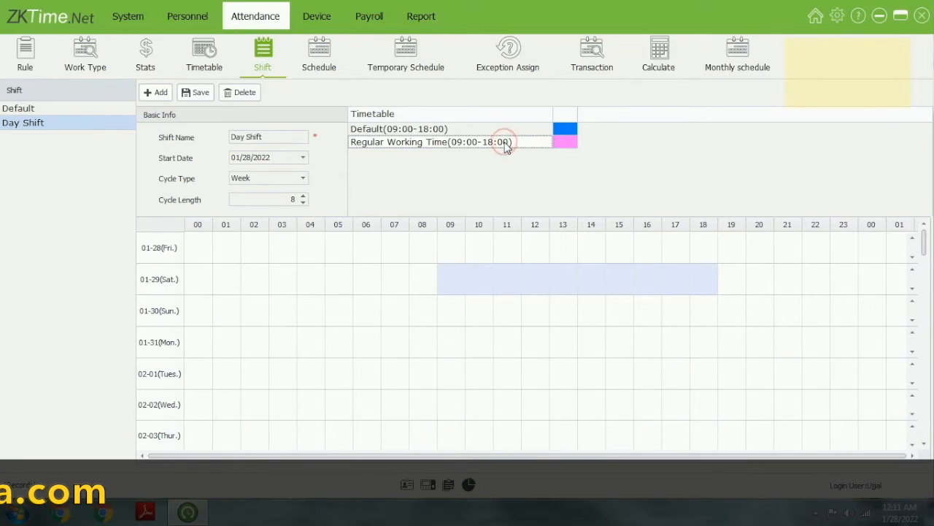
{"action": "left_click", "coordinate": [569, 144]}
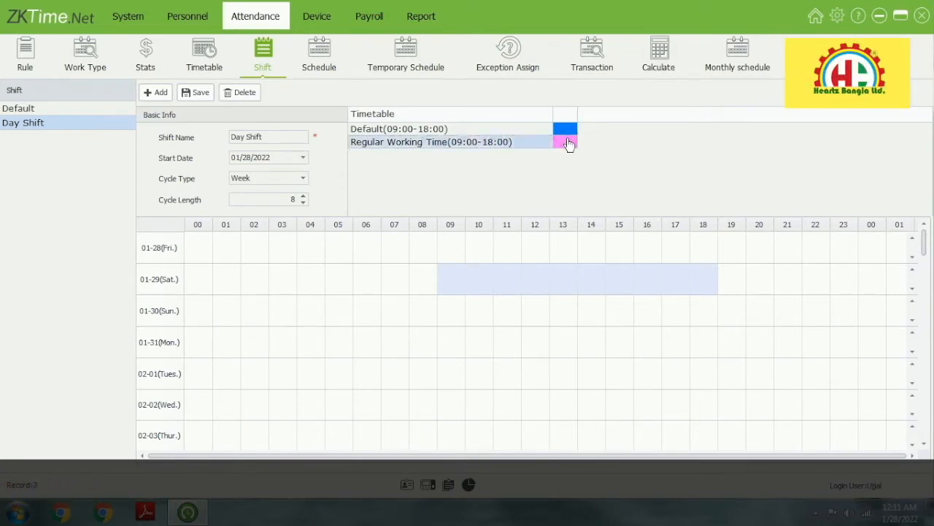
Place Regular Working Time 09:00–18:00 on the Saturday 01-29 and Sunday 01-30 rows
{"action": "left_click_drag", "start_coordinate": [566, 217], "coordinate": [442, 288]}
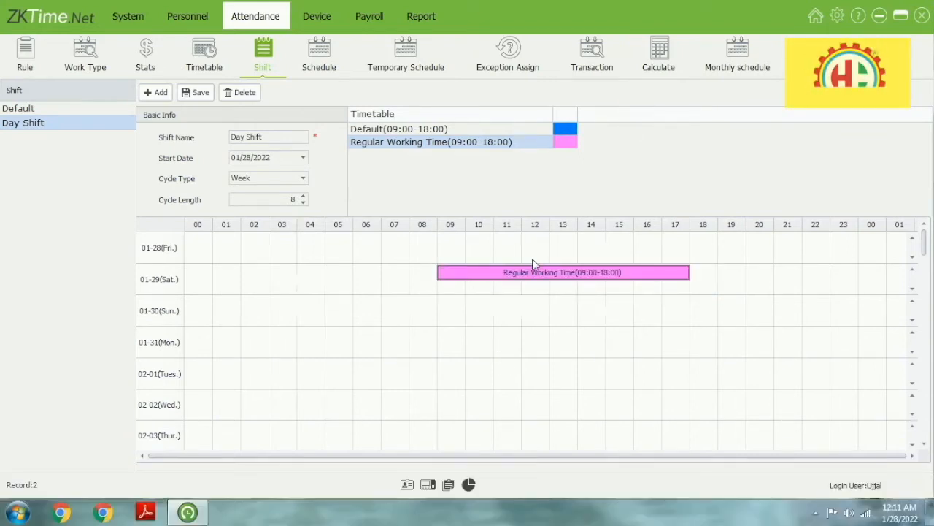
{"action": "left_click_drag", "start_coordinate": [454, 312], "coordinate": [677, 305]}
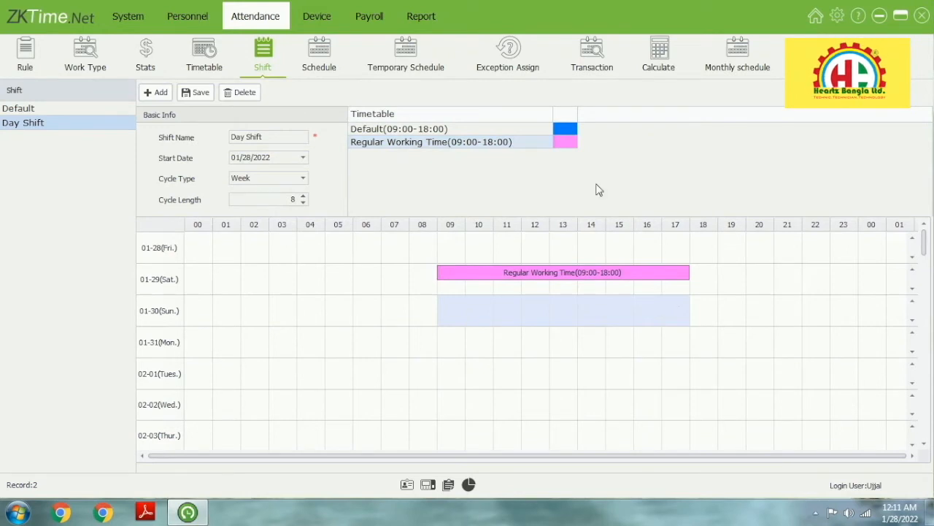
{"action": "left_click_drag", "start_coordinate": [564, 143], "coordinate": [518, 321]}
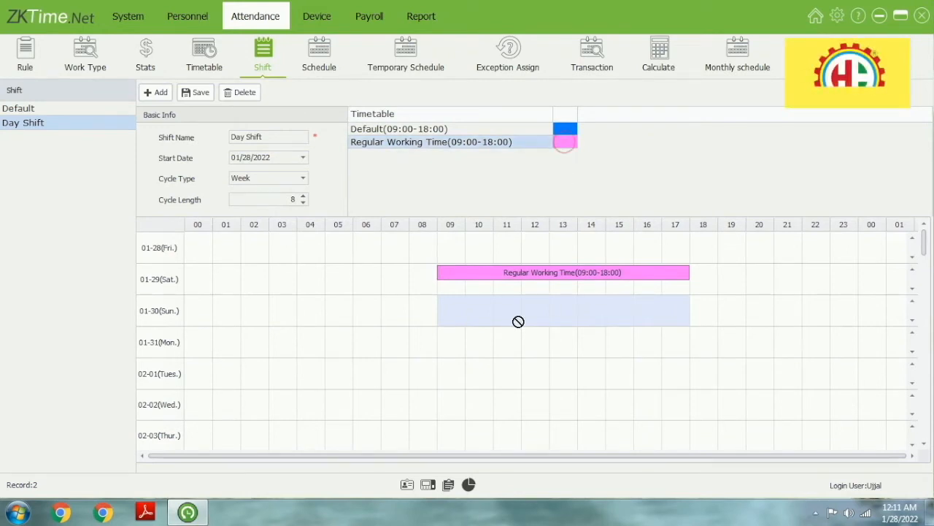
{"action": "left_click_drag", "start_coordinate": [448, 312], "coordinate": [448, 312]}
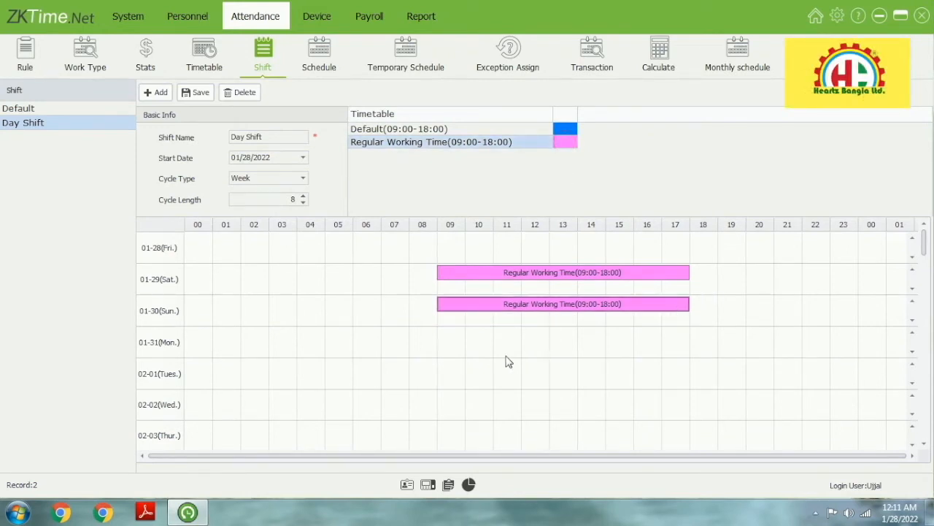
Add Regular Working Time 09:00–18:00 to the Monday through Thursday (02-03) rows
{"action": "left_click_drag", "start_coordinate": [463, 352], "coordinate": [670, 335]}
{"action": "left_click_drag", "start_coordinate": [571, 147], "coordinate": [569, 347]}
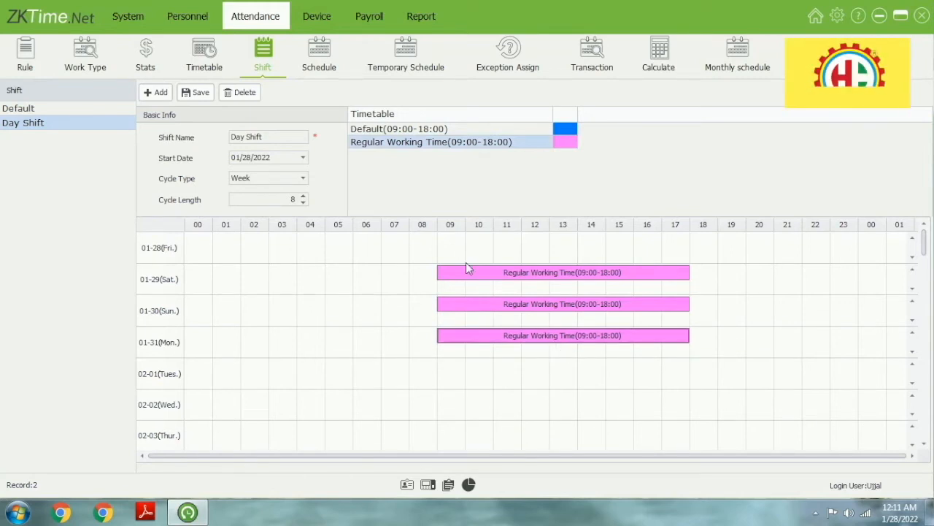
{"action": "left_click_drag", "start_coordinate": [465, 387], "coordinate": [662, 384]}
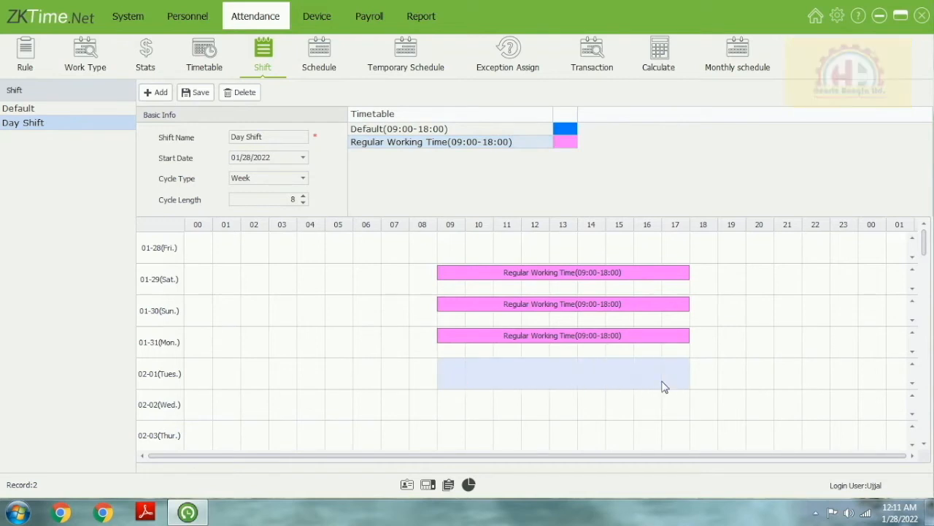
{"action": "left_click_drag", "start_coordinate": [564, 143], "coordinate": [635, 367]}
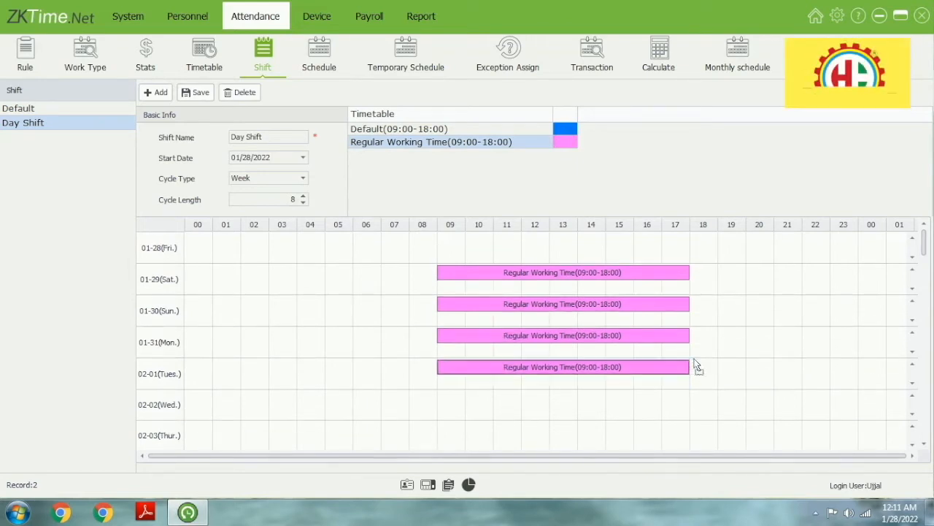
{"action": "left_click_drag", "start_coordinate": [571, 136], "coordinate": [504, 407]}
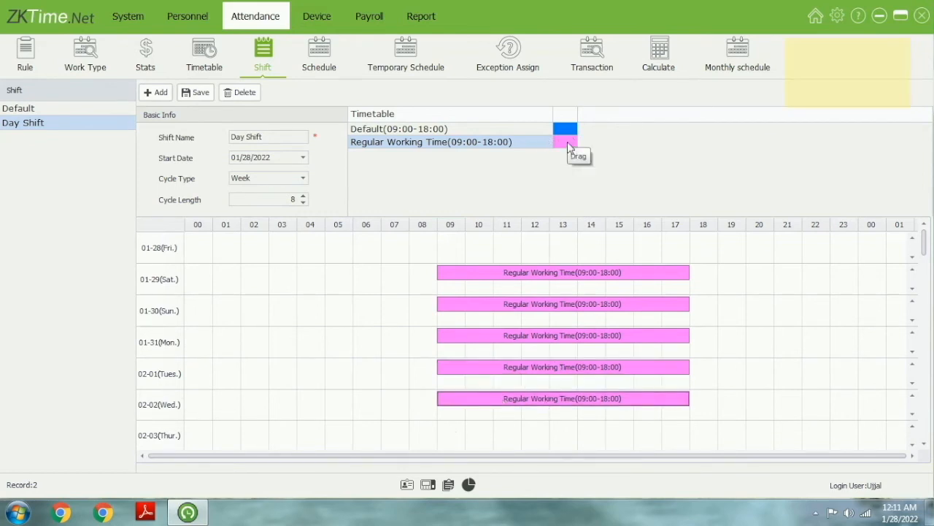
{"action": "left_click_drag", "start_coordinate": [570, 146], "coordinate": [467, 441]}
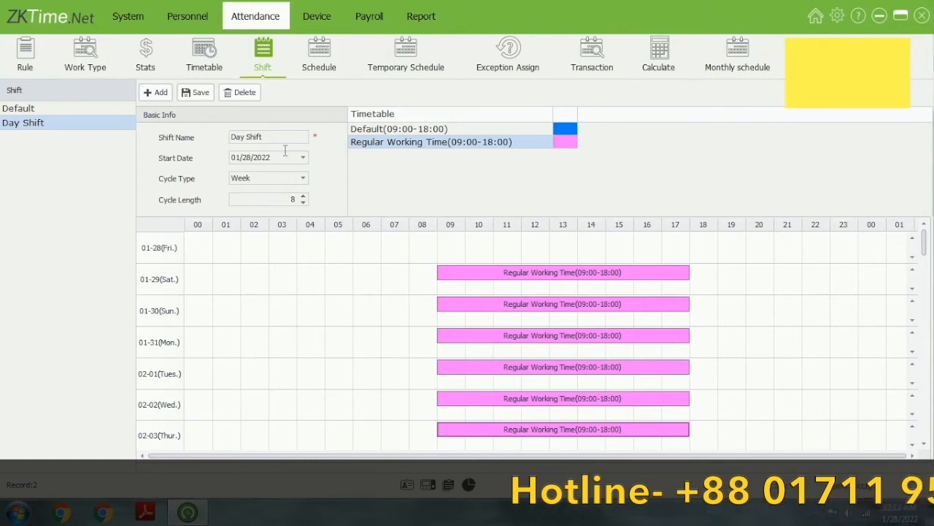
Save Day Shift and review the grid: 01-29 through 02-03 hold 09:00–18:00 blocks
{"action": "left_click", "coordinate": [193, 93]}
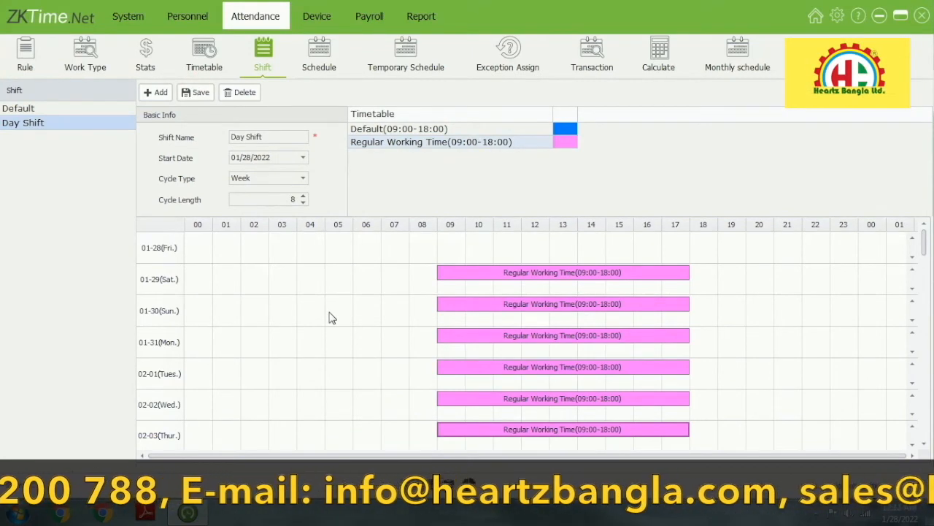
{"action": "mouse_move", "coordinate": [923, 247]}
{"action": "left_mouse_down"}
{"action": "mouse_move", "coordinate": [922, 292]}
{"action": "mouse_move", "coordinate": [924, 228]}
{"action": "left_mouse_up"}
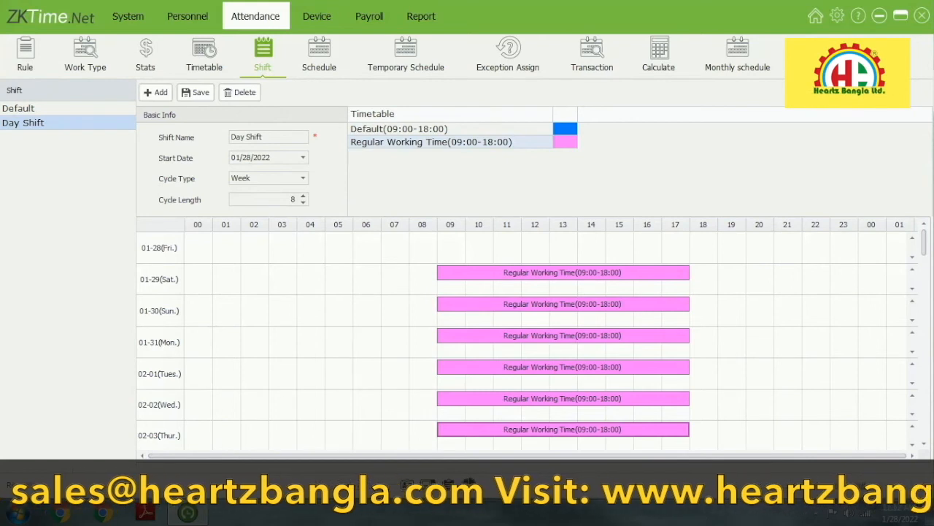
{"action": "mouse_move", "coordinate": [926, 243]}
{"action": "left_mouse_down"}
{"action": "mouse_move", "coordinate": [930, 283]}
{"action": "mouse_move", "coordinate": [926, 246]}
{"action": "left_mouse_up"}
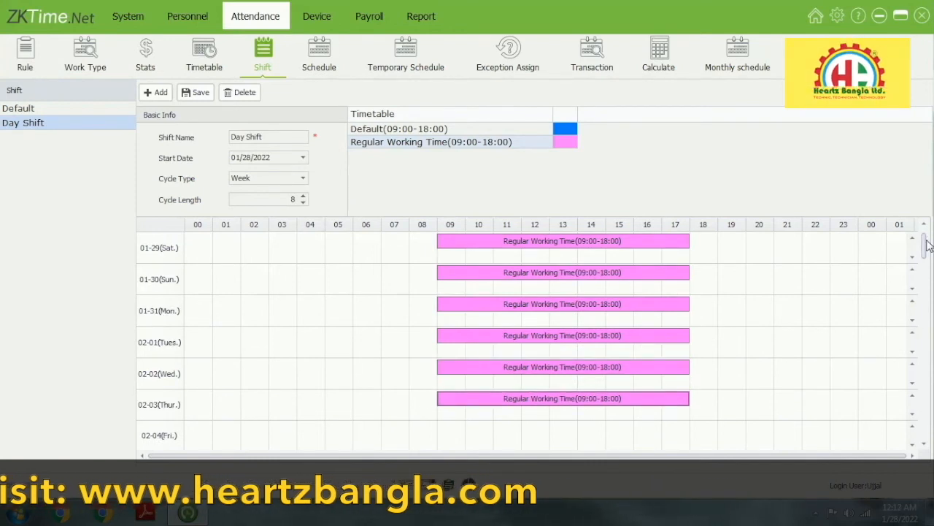
{"action": "mouse_move", "coordinate": [926, 247]}
{"action": "left_mouse_down"}
{"action": "mouse_move", "coordinate": [926, 267]}
{"action": "mouse_move", "coordinate": [926, 249]}
{"action": "left_mouse_up"}
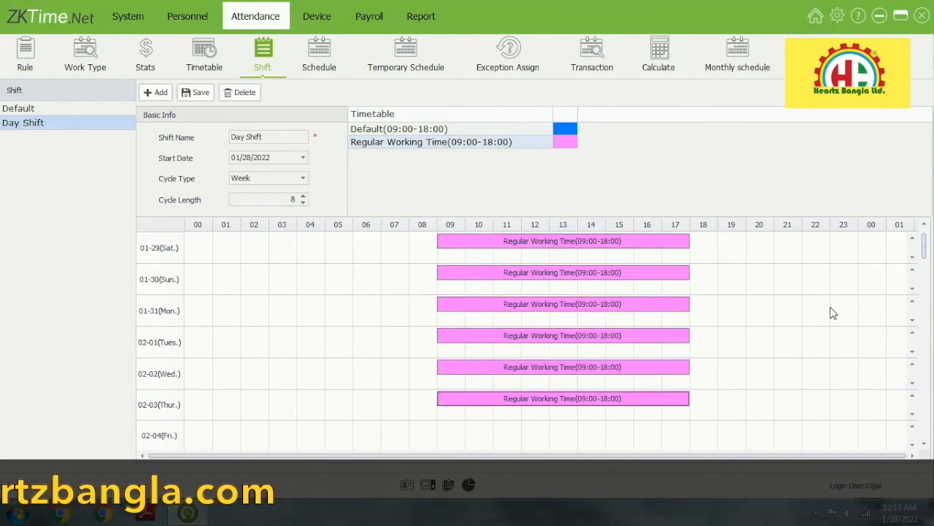
{"action": "left_click", "coordinate": [925, 263]}
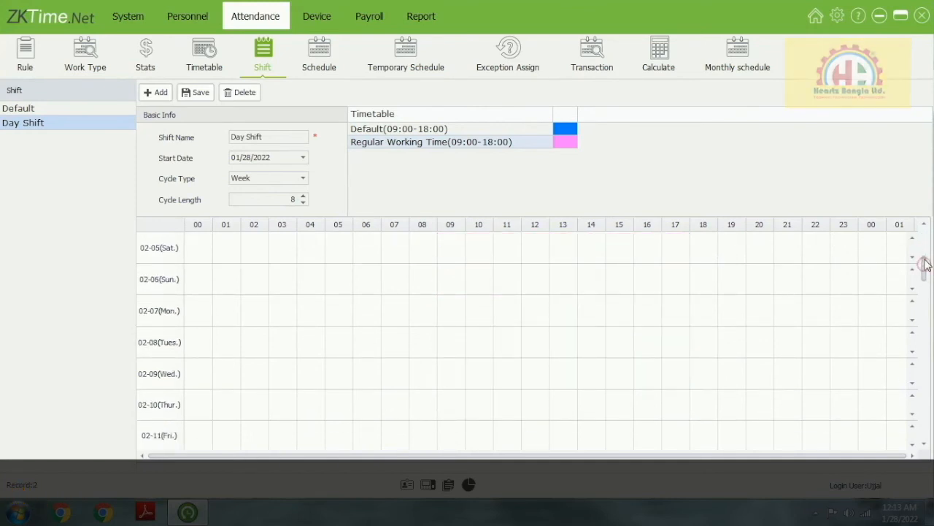
{"action": "left_click_drag", "start_coordinate": [923, 263], "coordinate": [926, 177]}
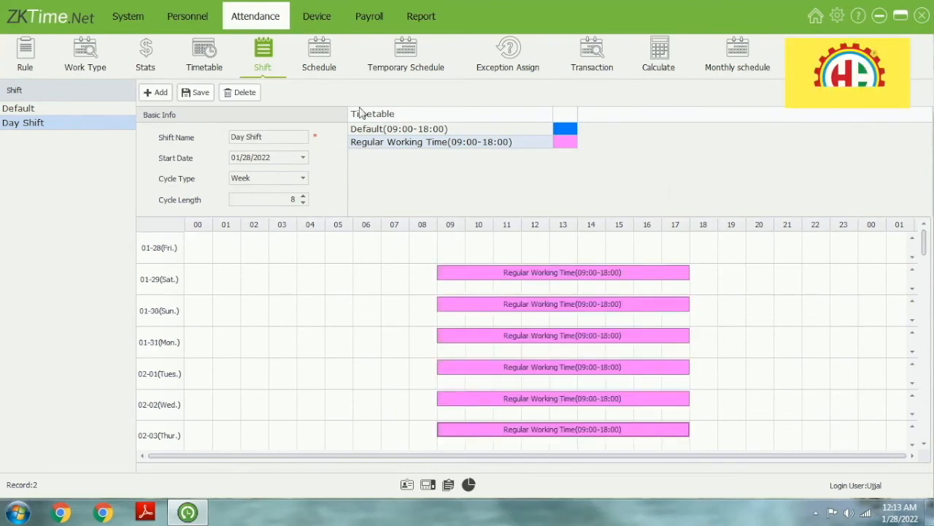
{"action": "left_click", "coordinate": [314, 59]}
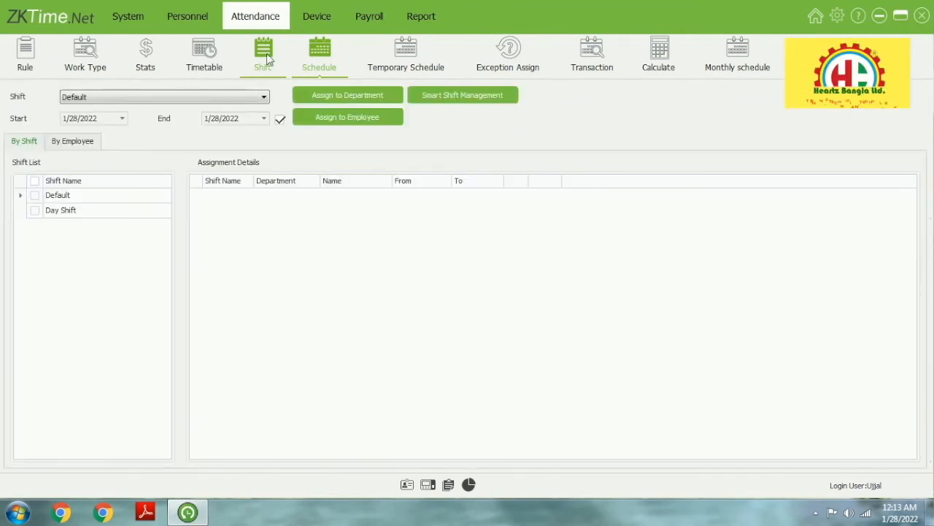
{"action": "left_click", "coordinate": [264, 55]}
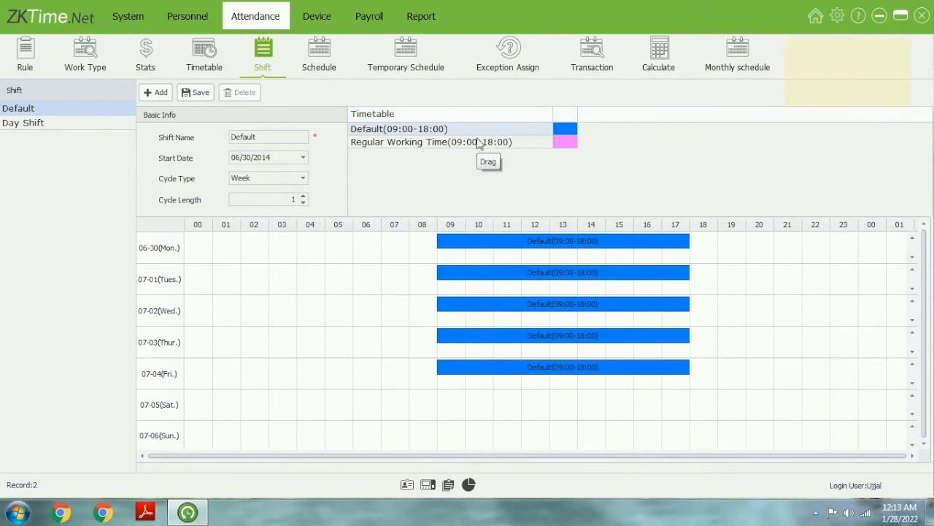
{"action": "left_click", "coordinate": [58, 128]}
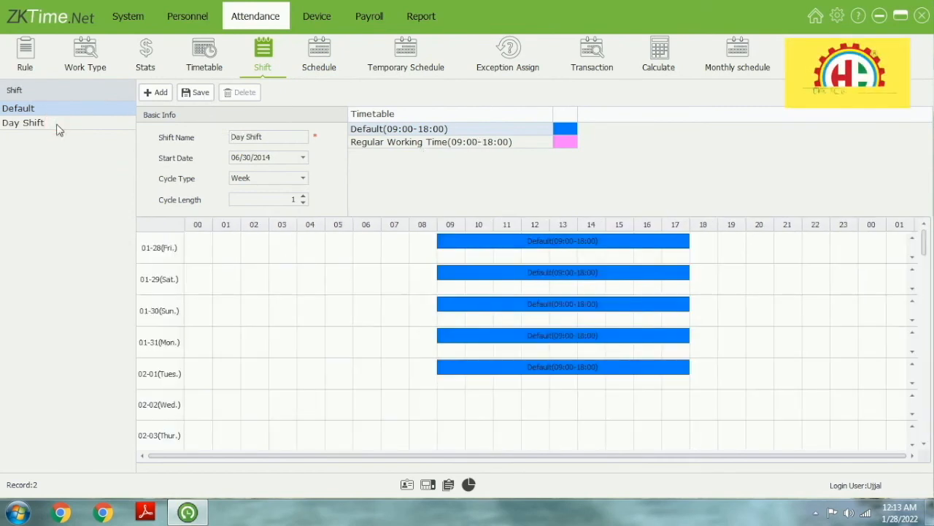